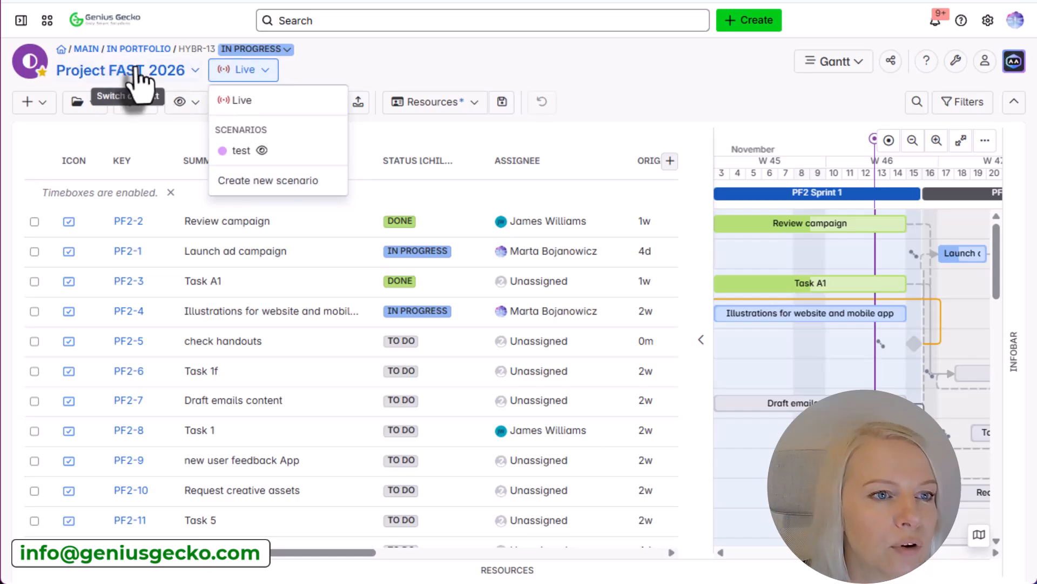
Create a new private scenario named "TEST scenario" for Project FAST 2026.
click(265, 183)
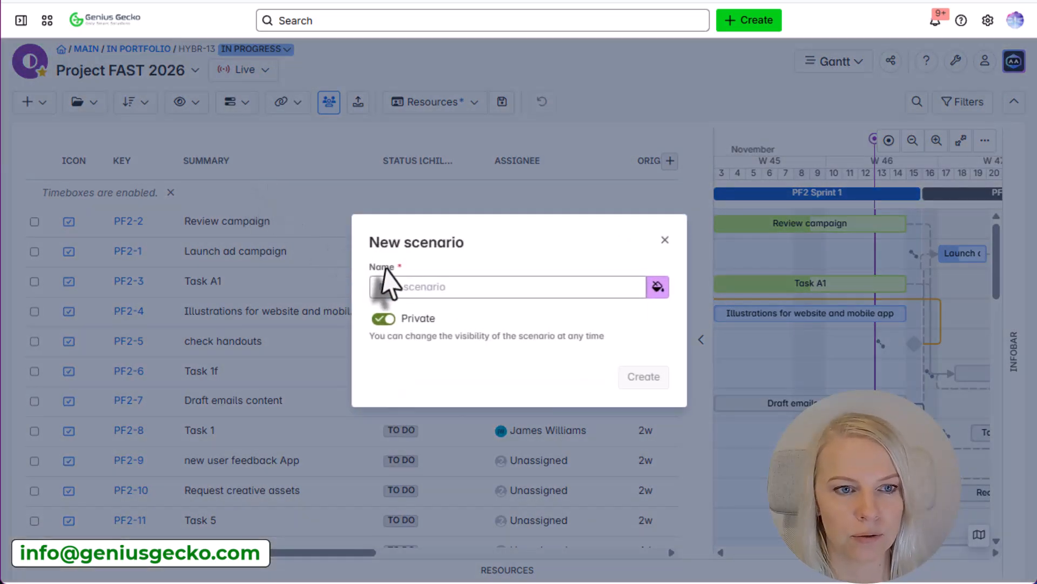
click(406, 285)
text(TEST)
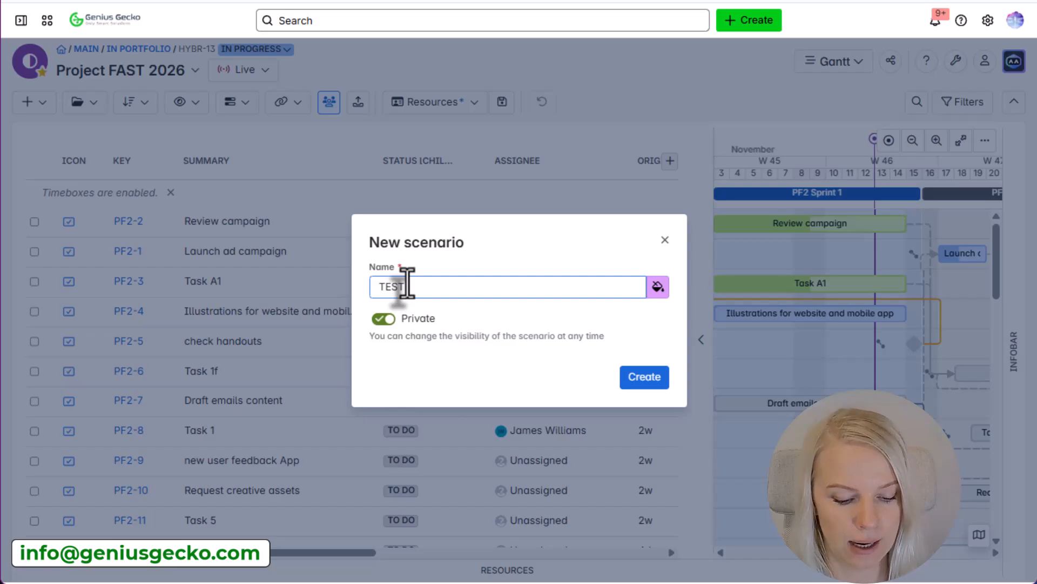
text( scenario)
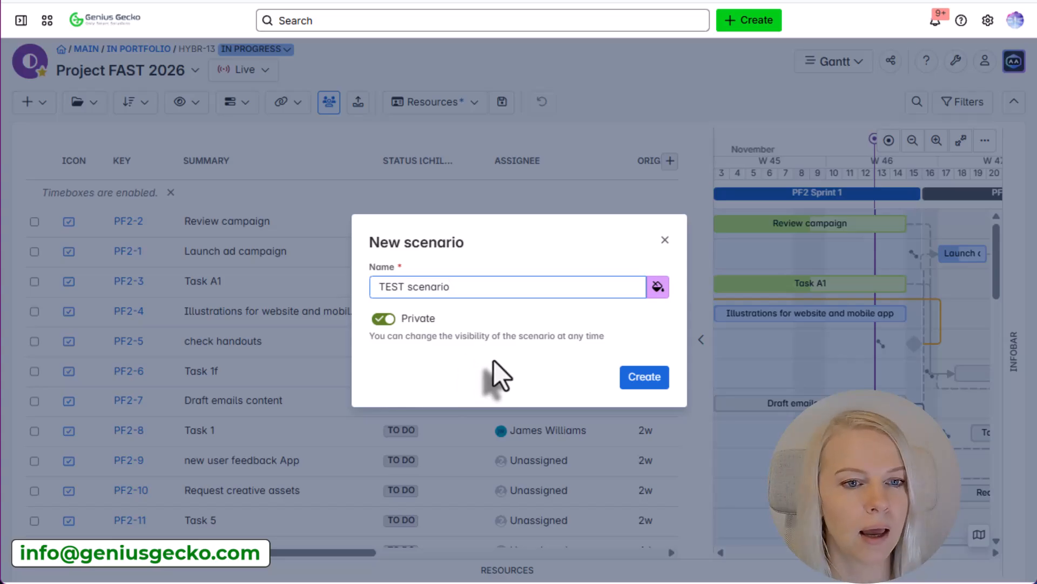
click(644, 378)
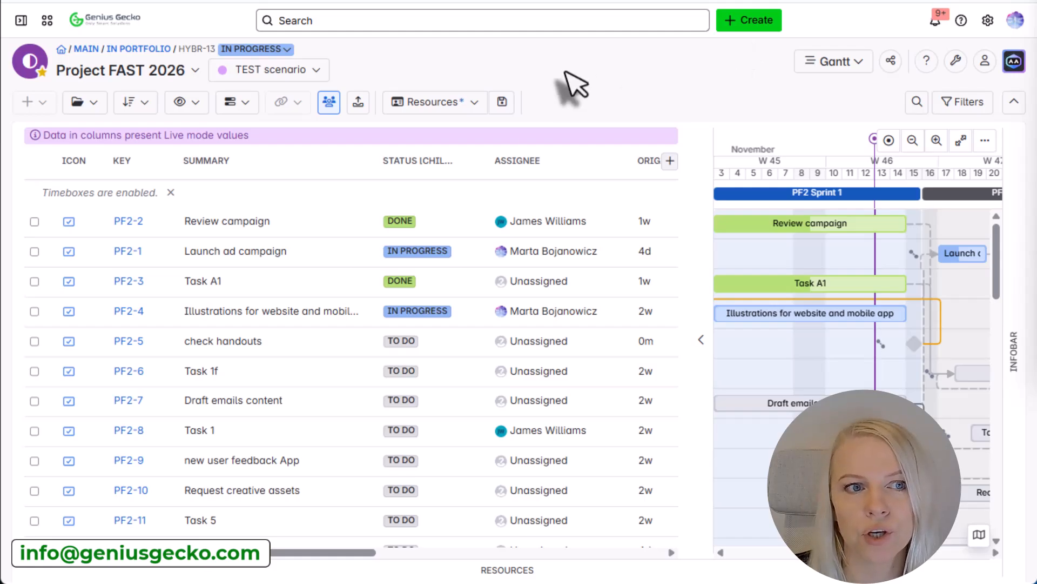
click(284, 70)
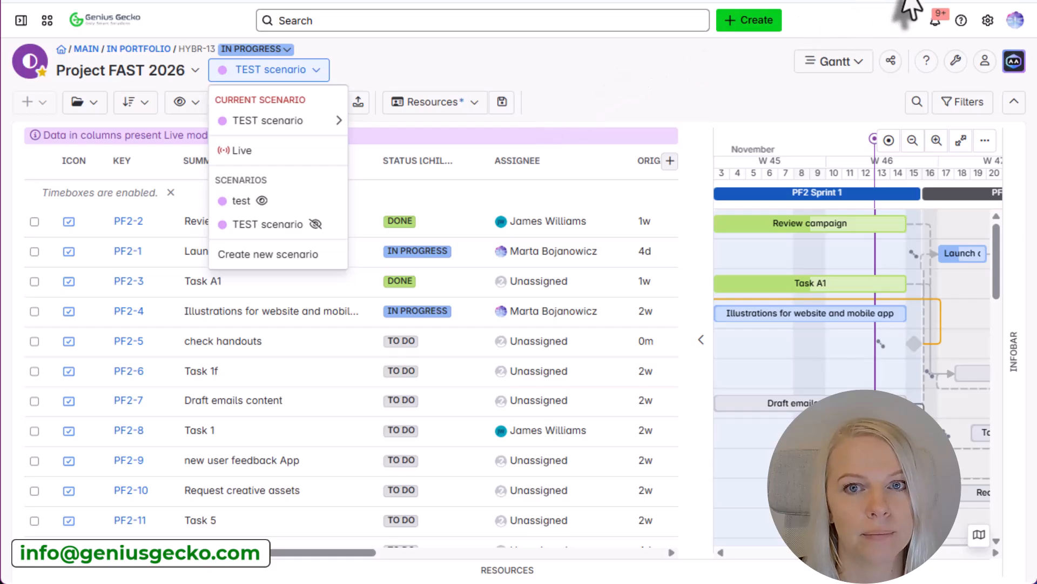
click(721, 112)
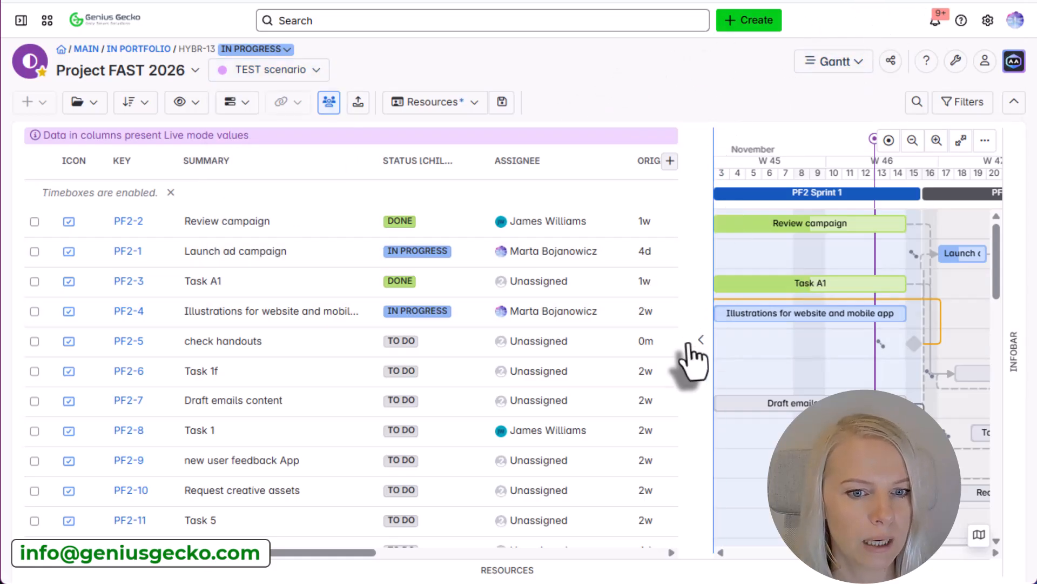
Reschedule the Potential SET 1 task on the scenario's Gantt chart to start on 24 November.
scroll(335, 435, down, 5)
scroll(356, 435, down, 10)
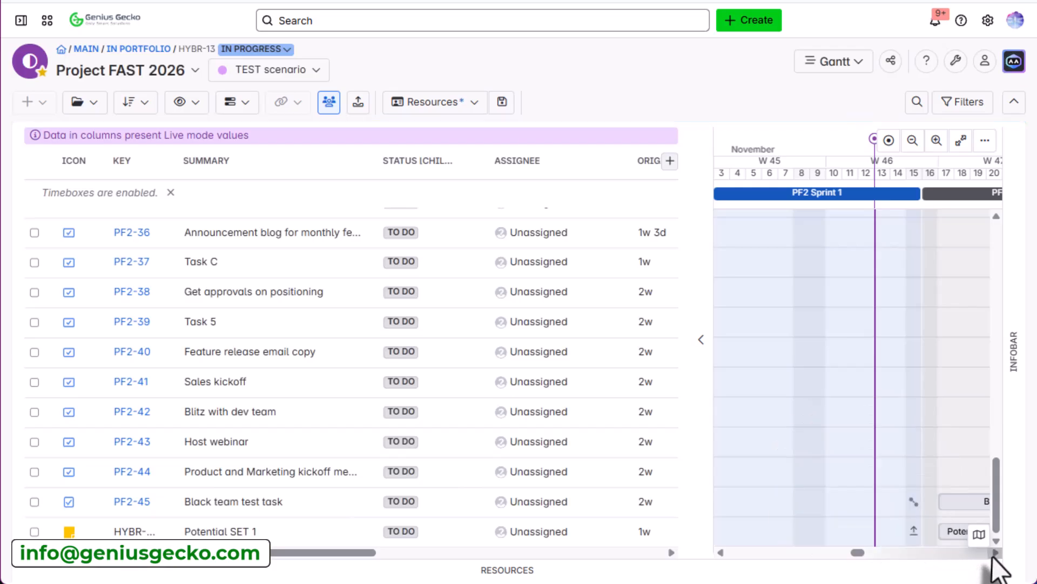
click(993, 555)
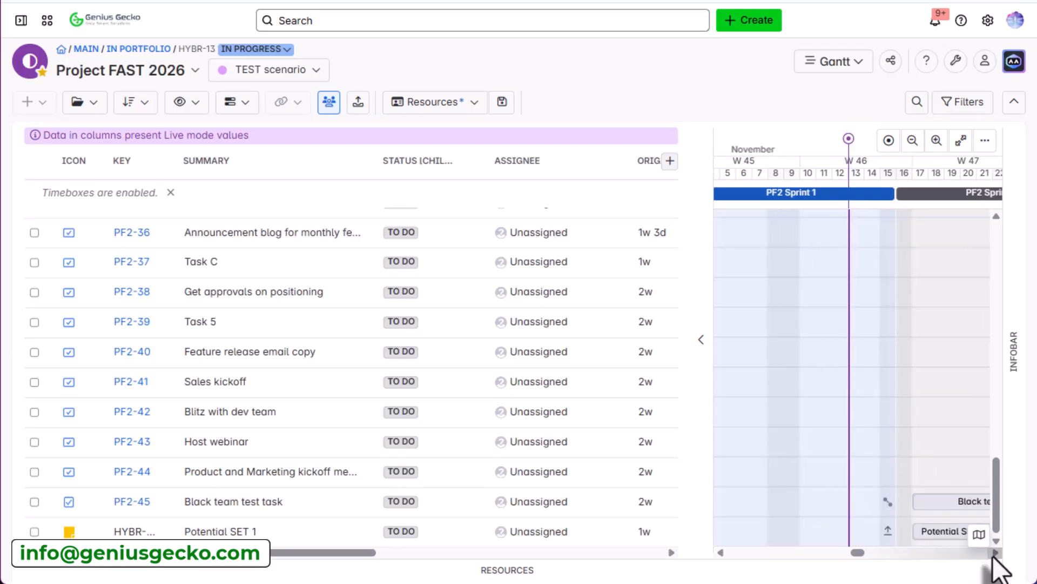
click(993, 555)
click(993, 555)
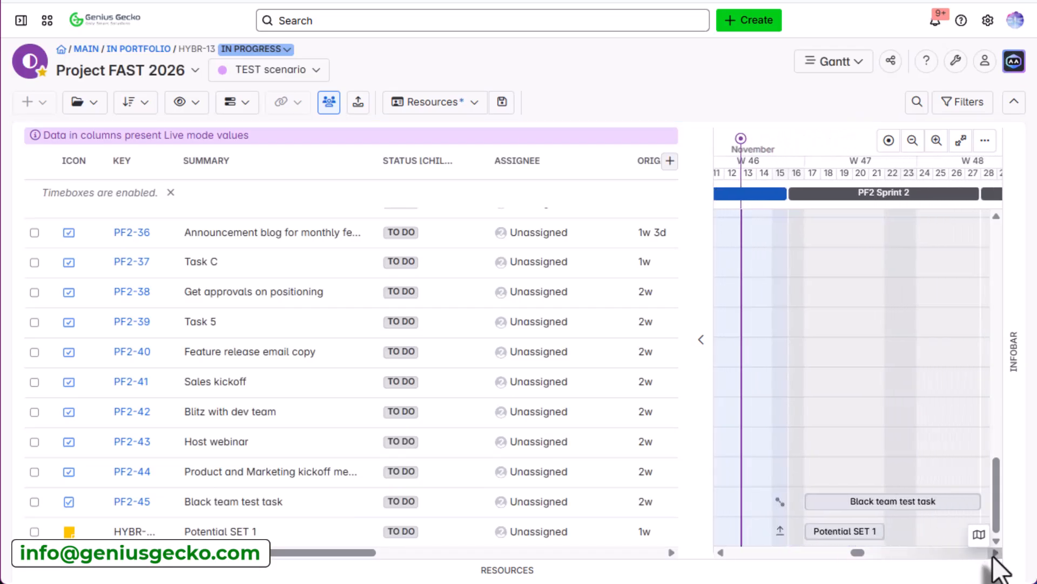
click(858, 533)
drag(858, 533, 953, 536)
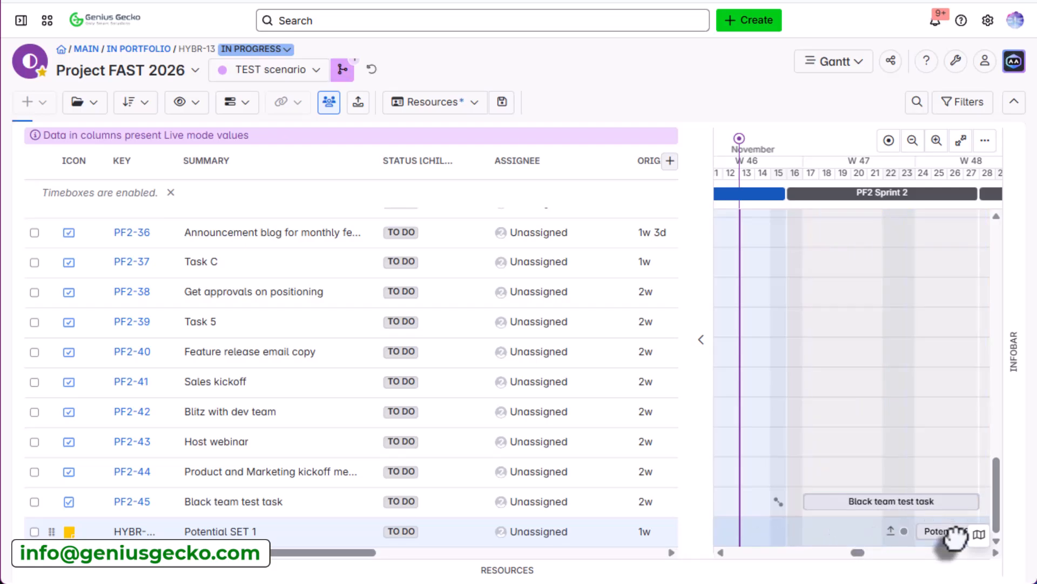
click(995, 552)
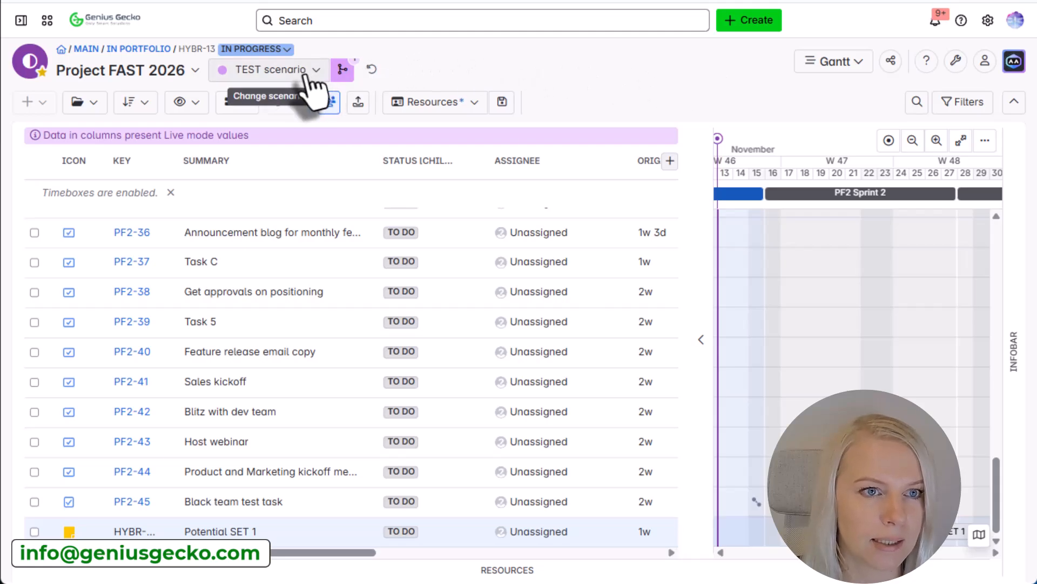
Switch to the Resources view and check the details of the unassigned Potential SET 1 task in week 48.
click(812, 66)
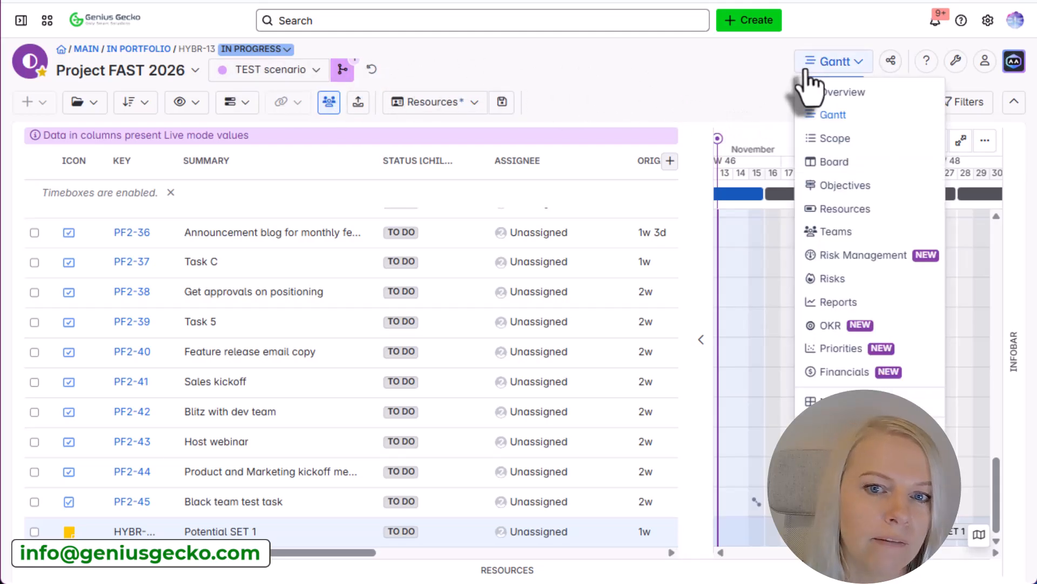
click(832, 210)
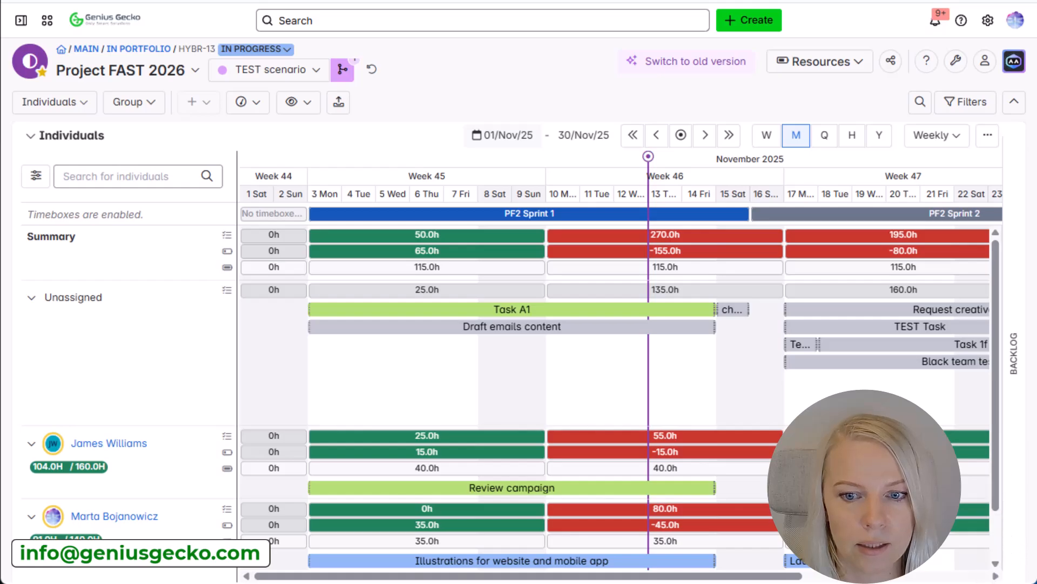
click(996, 576)
click(996, 576)
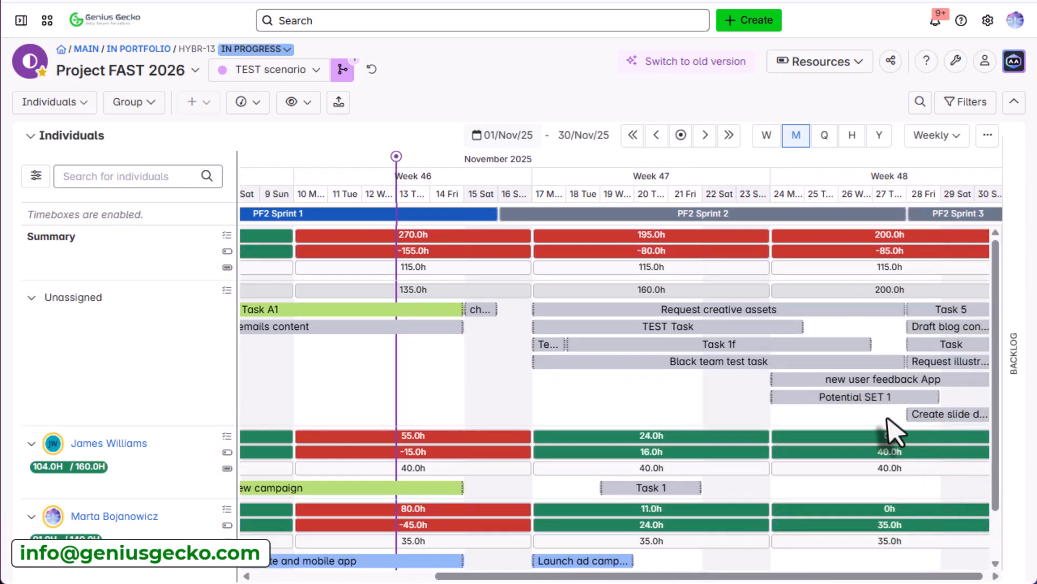
click(860, 400)
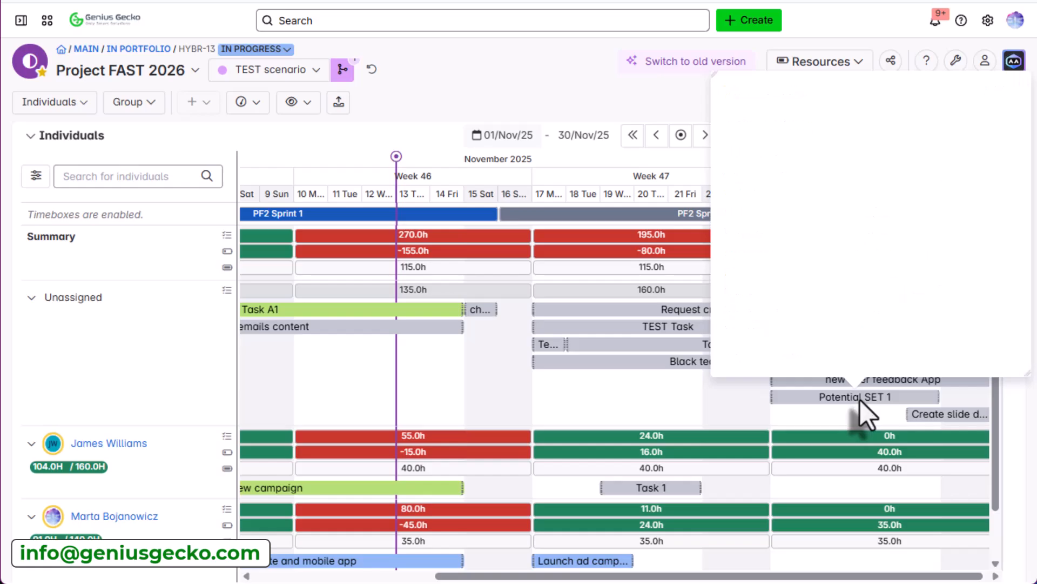
click(734, 401)
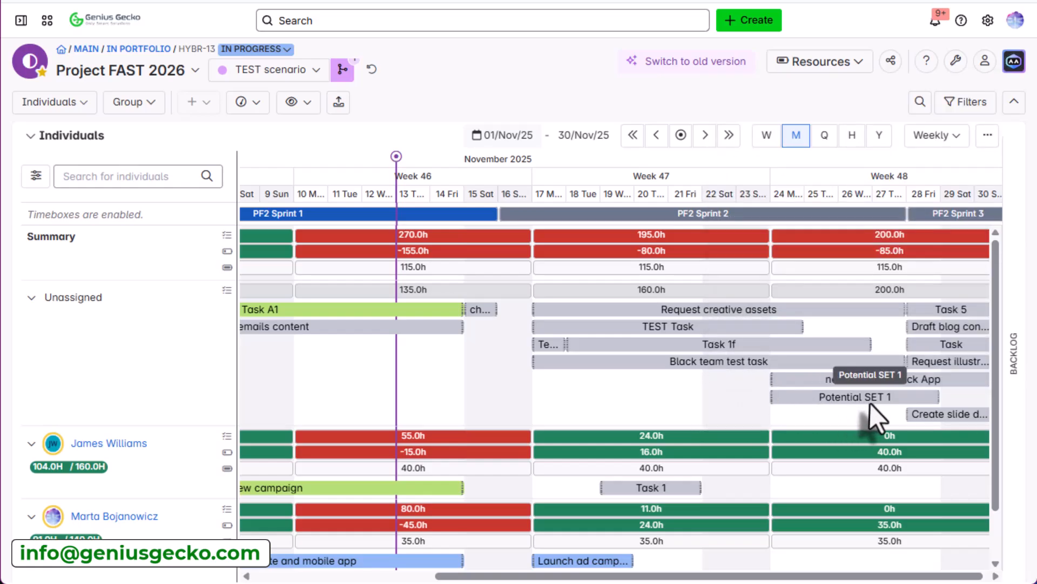
Move Potential SET 1 to start on 17 November, trying it on the second listed individual before assigning it to the third.
scroll(870, 417, down, 1)
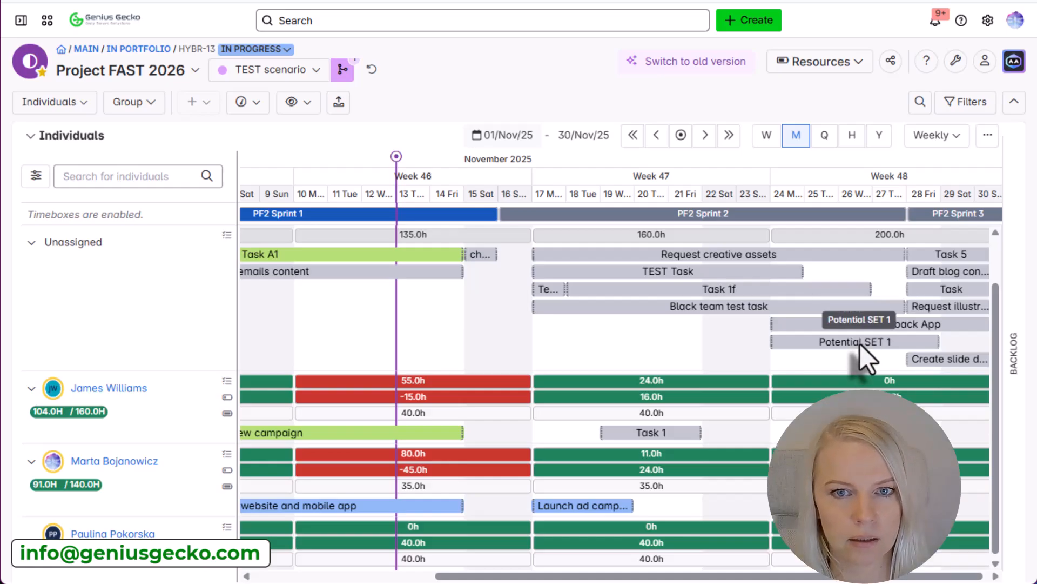
drag(853, 344, 624, 345)
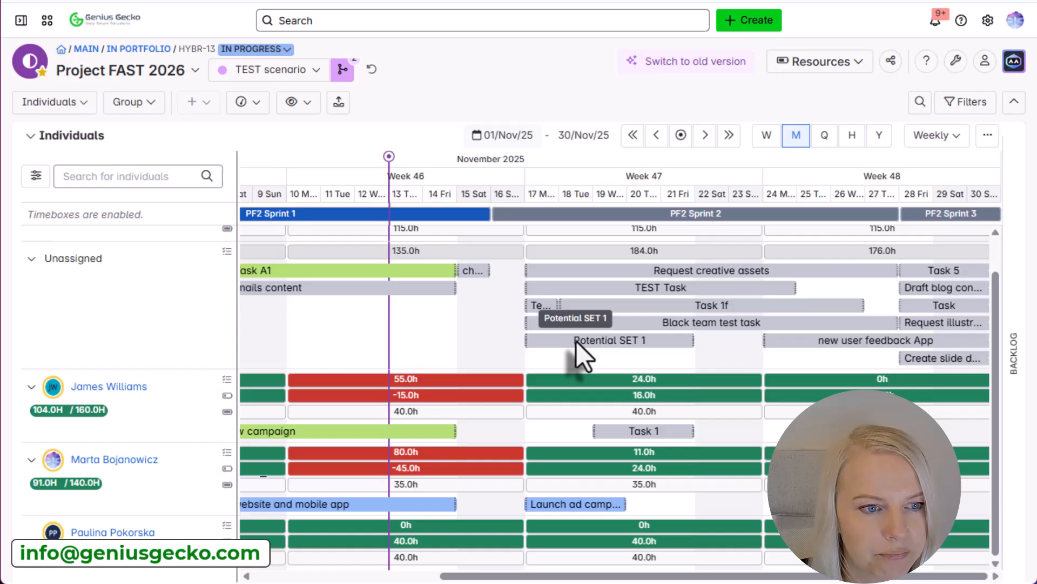
drag(576, 341, 580, 487)
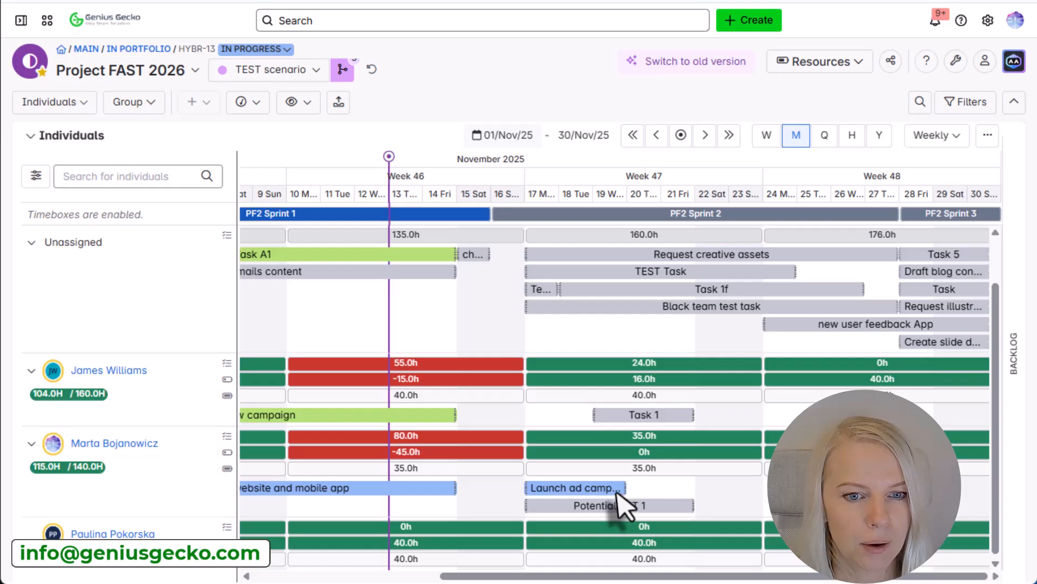
drag(579, 505, 580, 561)
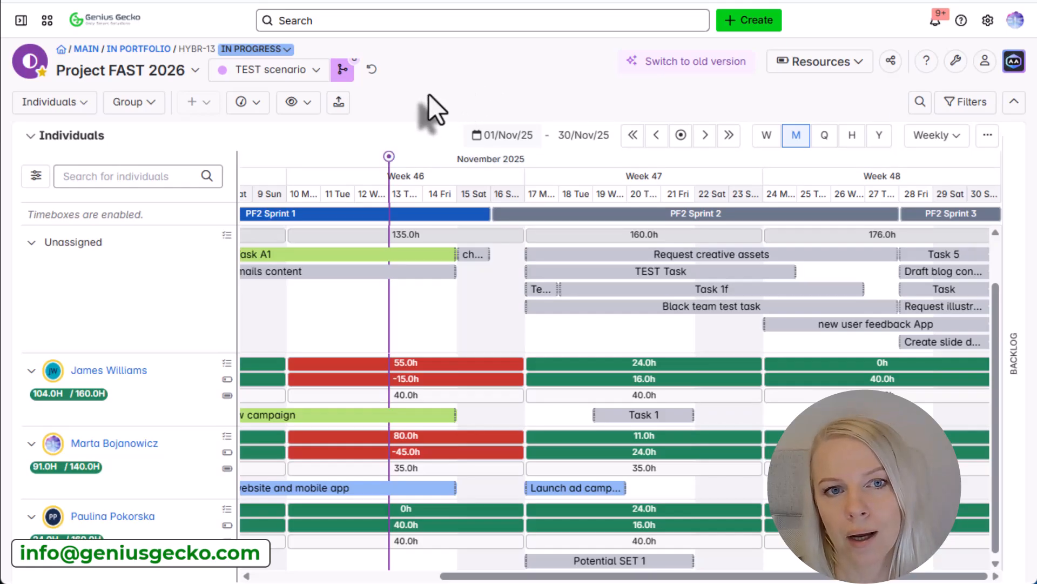
Show the overall assignment in the resource workload and reassign Potential SET 1 to the second listed individual.
click(292, 102)
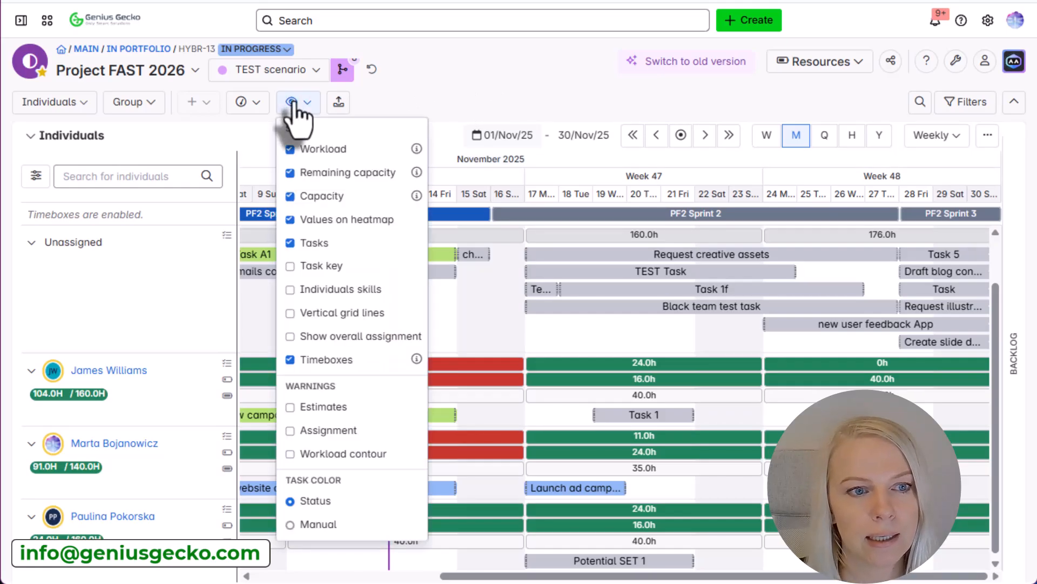
click(395, 340)
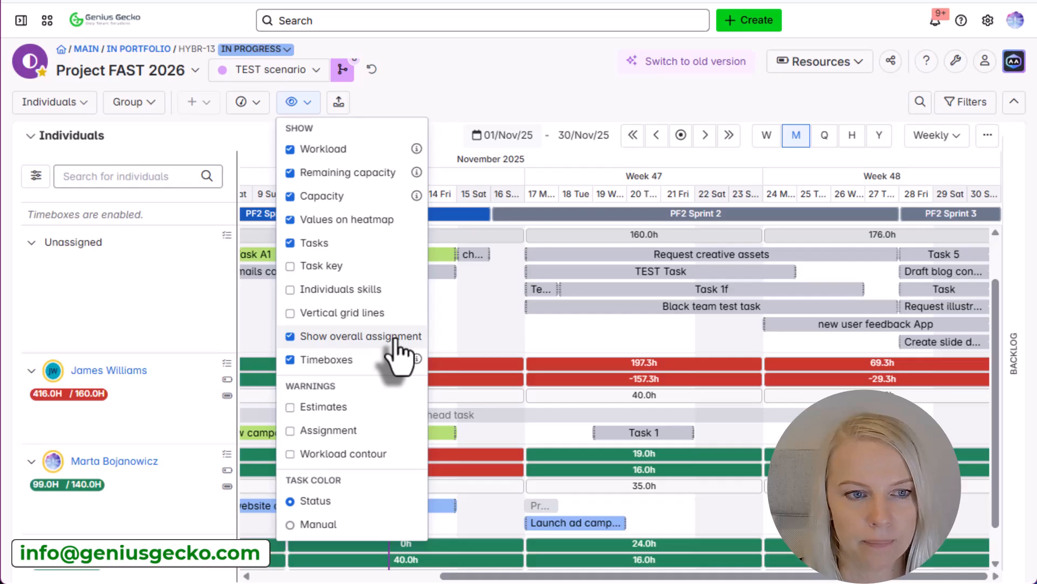
click(511, 89)
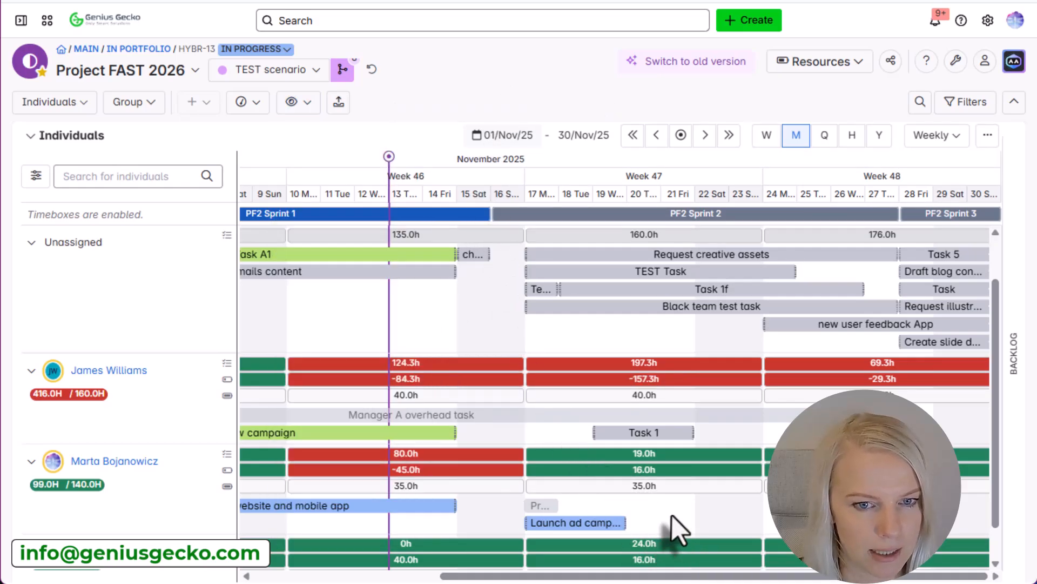
scroll(673, 514, down, 1)
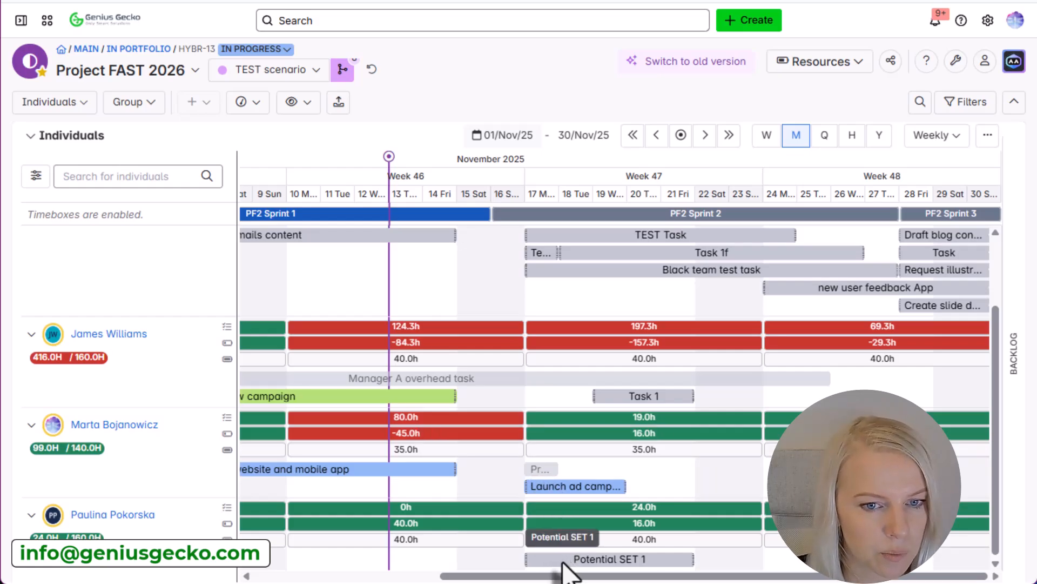
drag(563, 563, 568, 481)
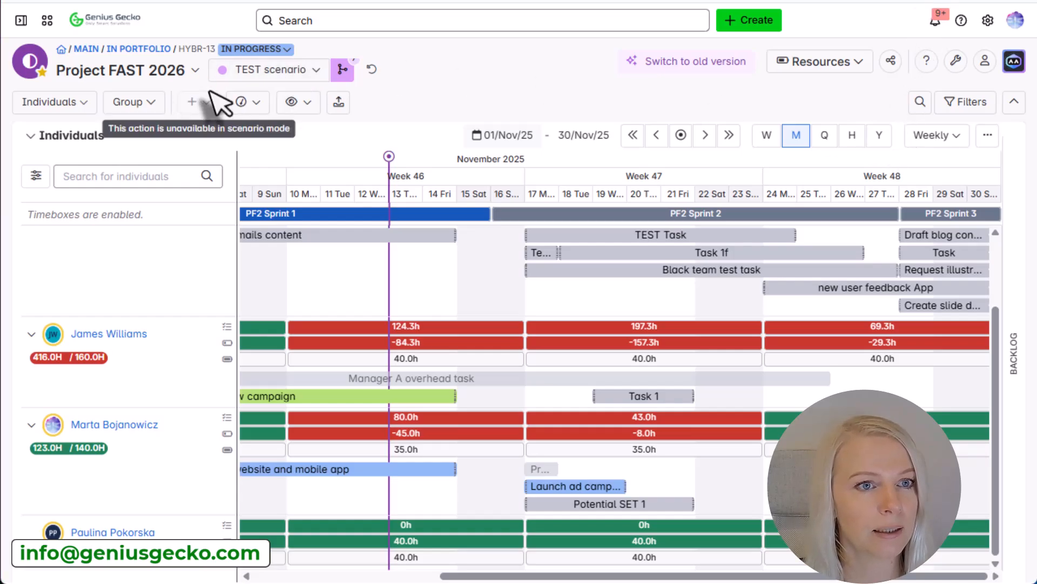
Review the management options of the modified TEST scenario and switch the project back to Live mode.
click(286, 73)
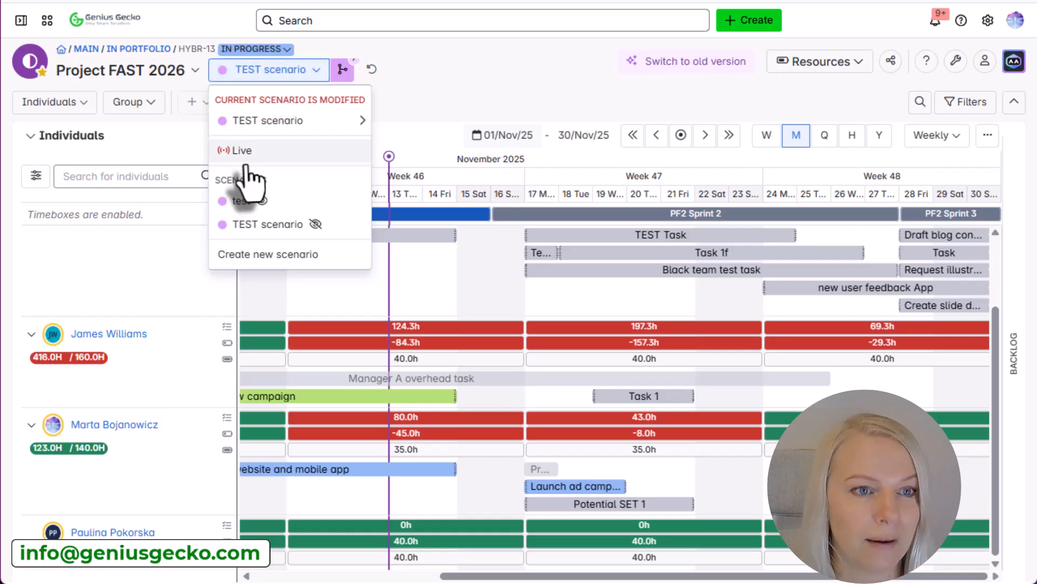
mouse_move(362, 120)
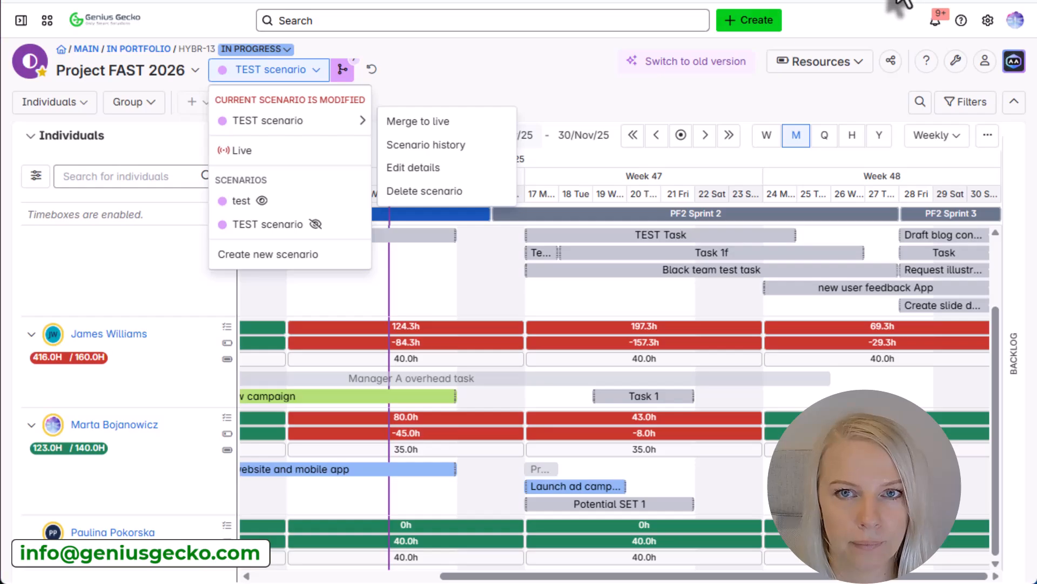
click(290, 157)
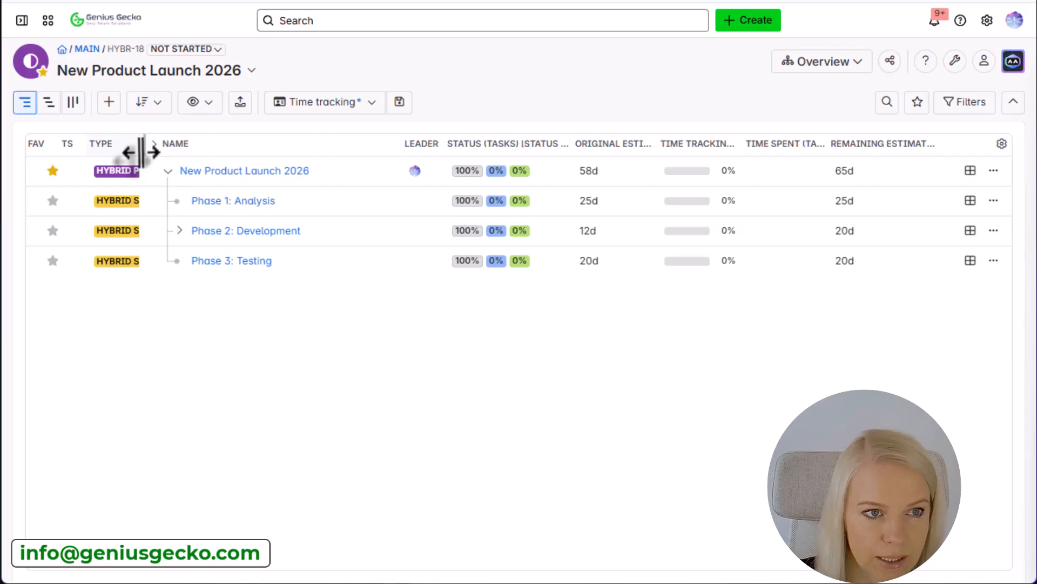
Widen the Type column in the New Product Launch 2026 overview and expand Phase 2: Development.
drag(142, 152, 206, 157)
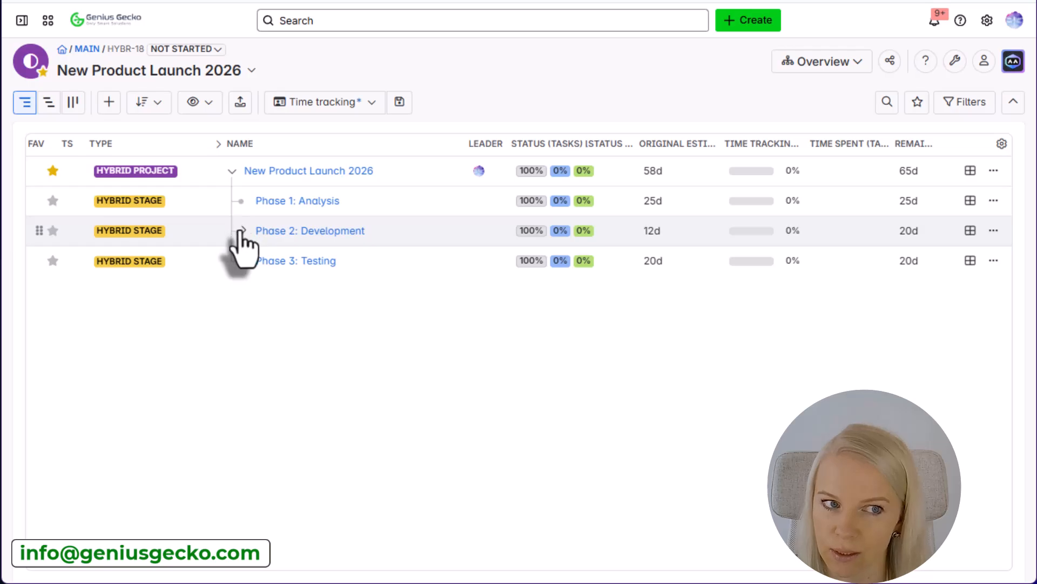
click(243, 230)
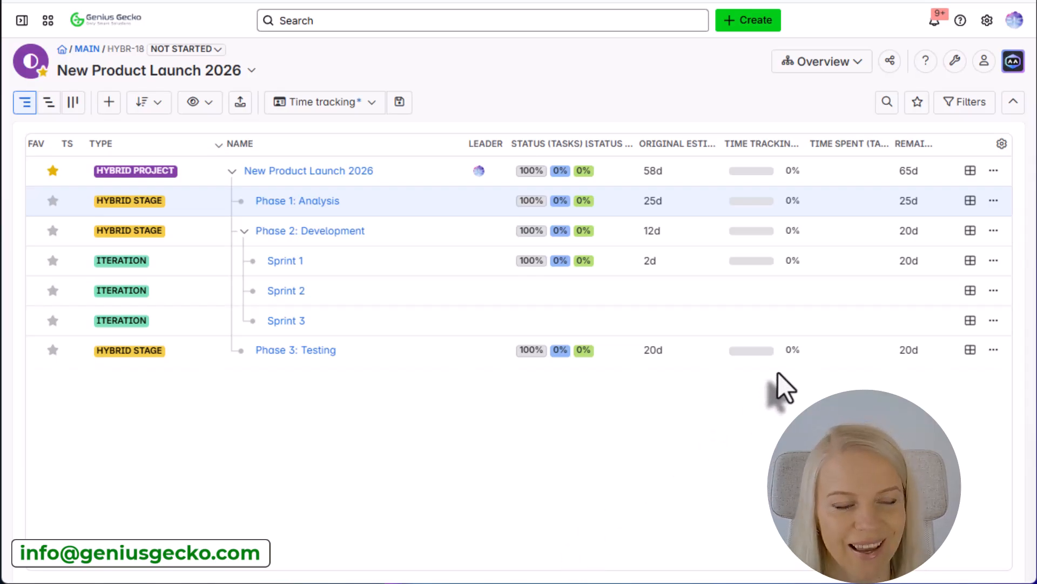
Examine the Gantt schedules of Sprint 1 and the whole New Product Launch 2026 project, returning to the project overview.
click(285, 265)
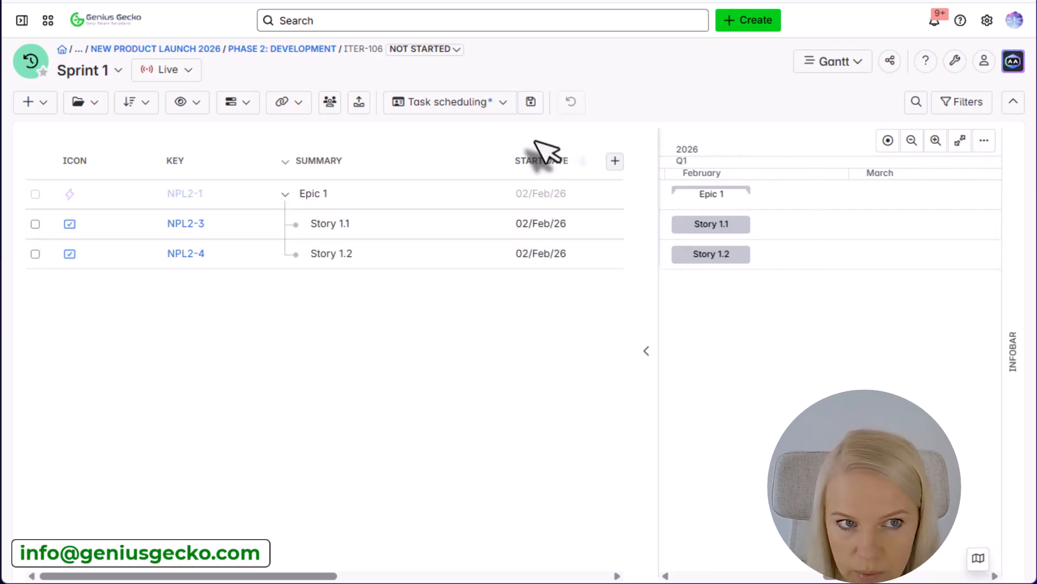
click(833, 121)
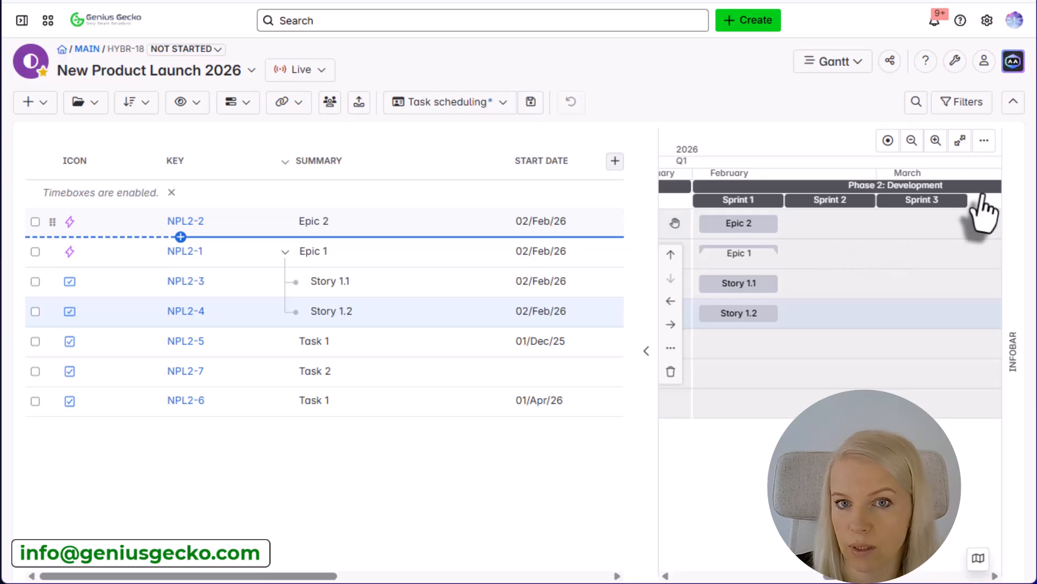
click(209, 73)
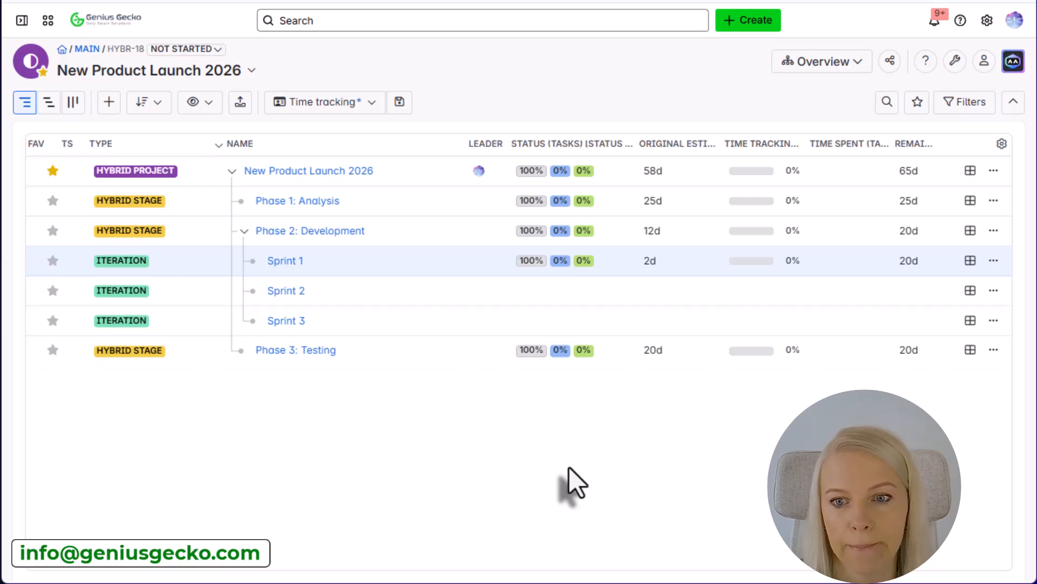
click(450, 274)
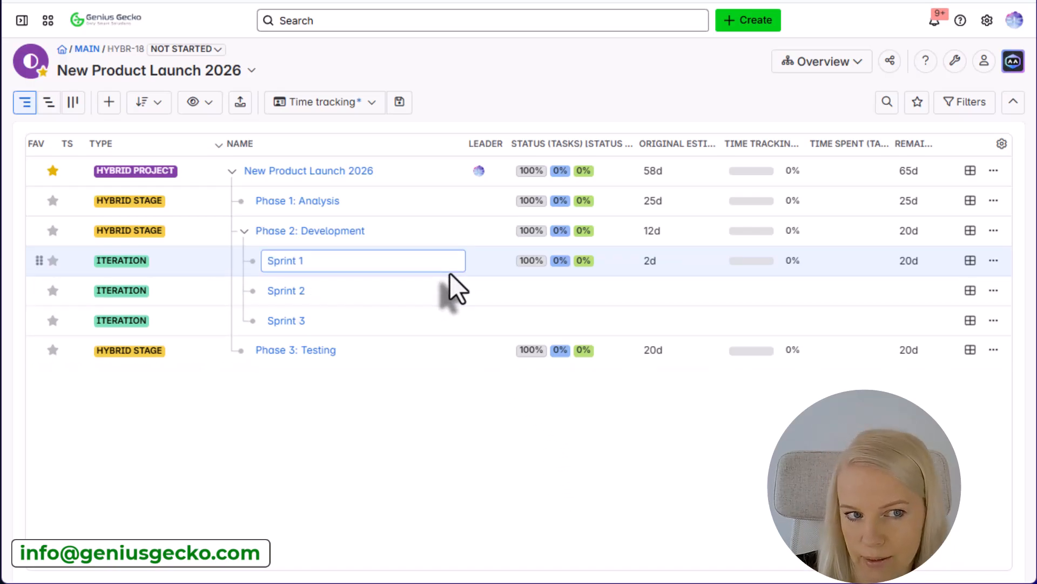
mouse_move(487, 274)
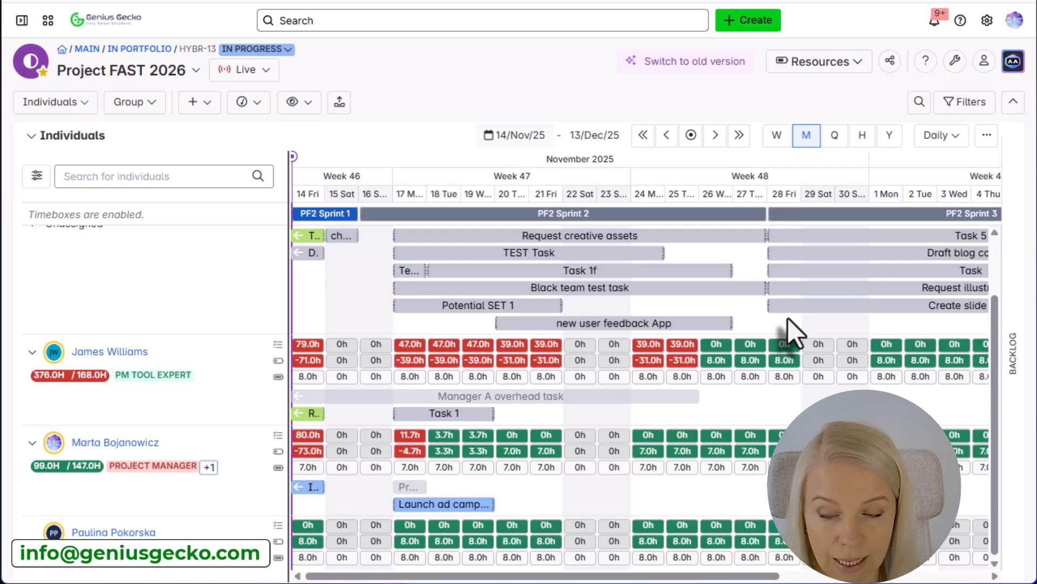
Review the required skills and suggested assignees of new user feedback App, and assign the task to the individual with the TESTER skill.
click(708, 327)
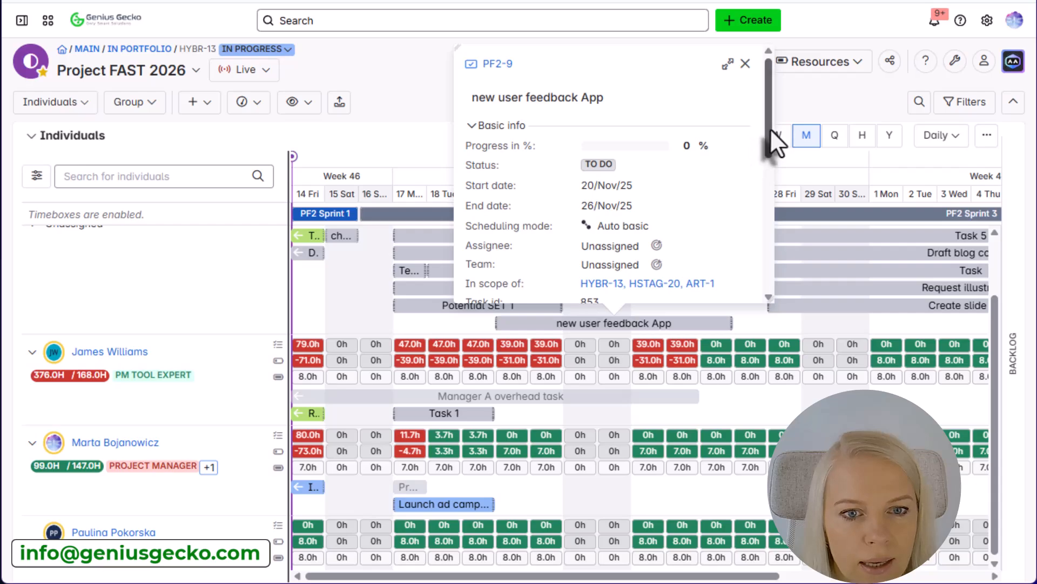
drag(770, 129, 764, 204)
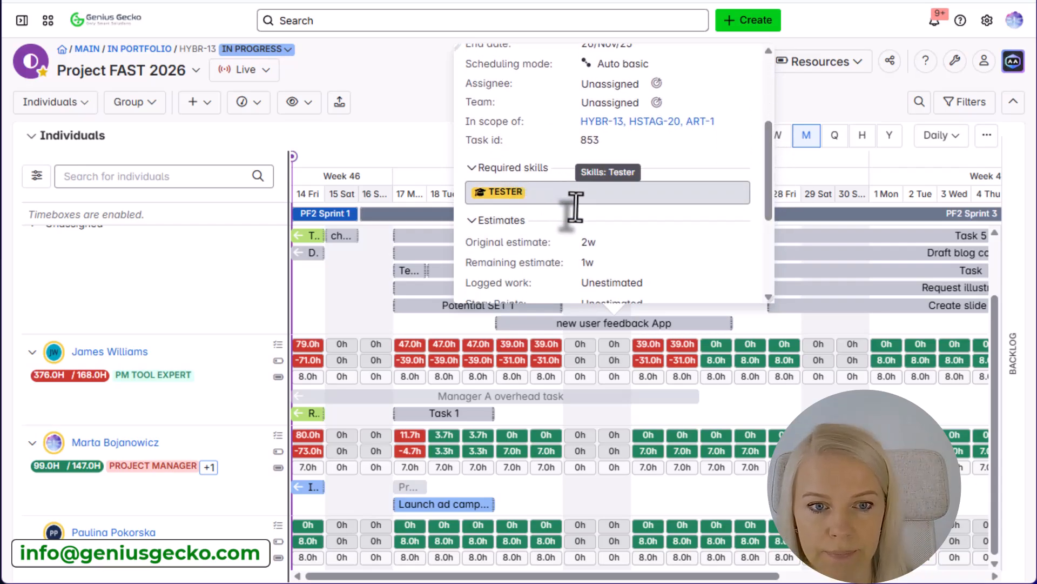
drag(769, 208, 760, 163)
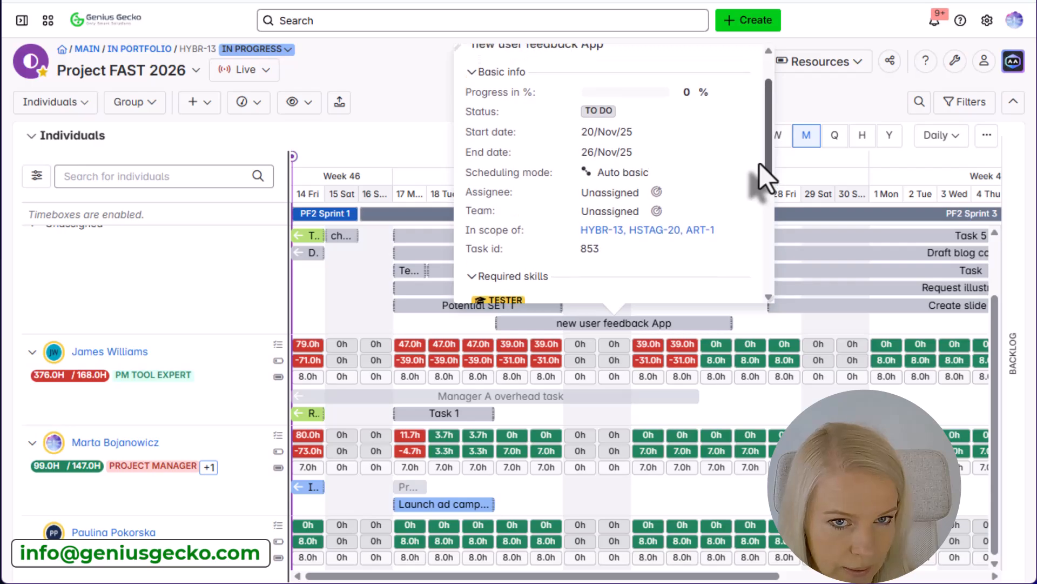
click(658, 196)
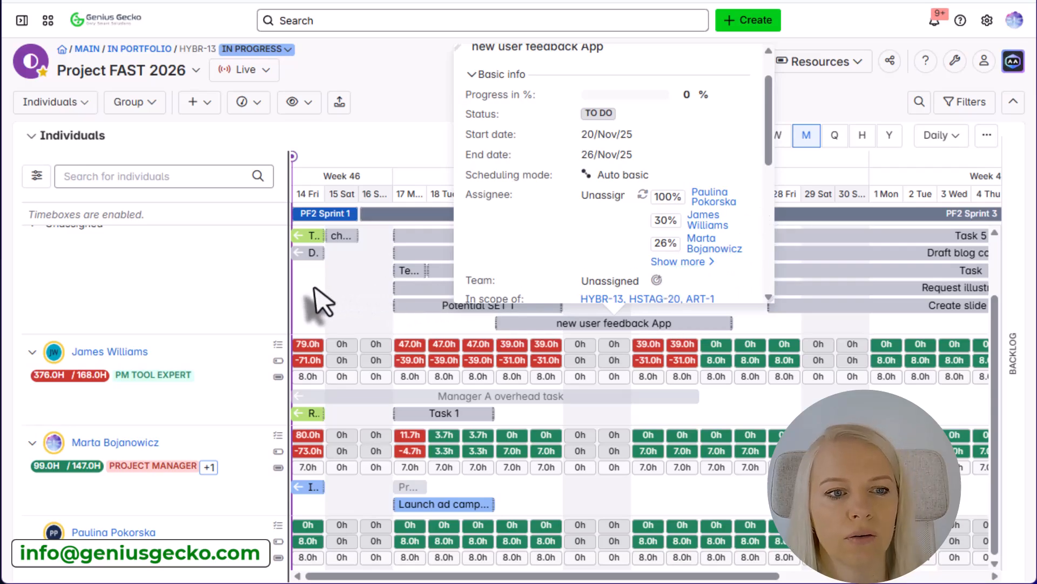
click(260, 296)
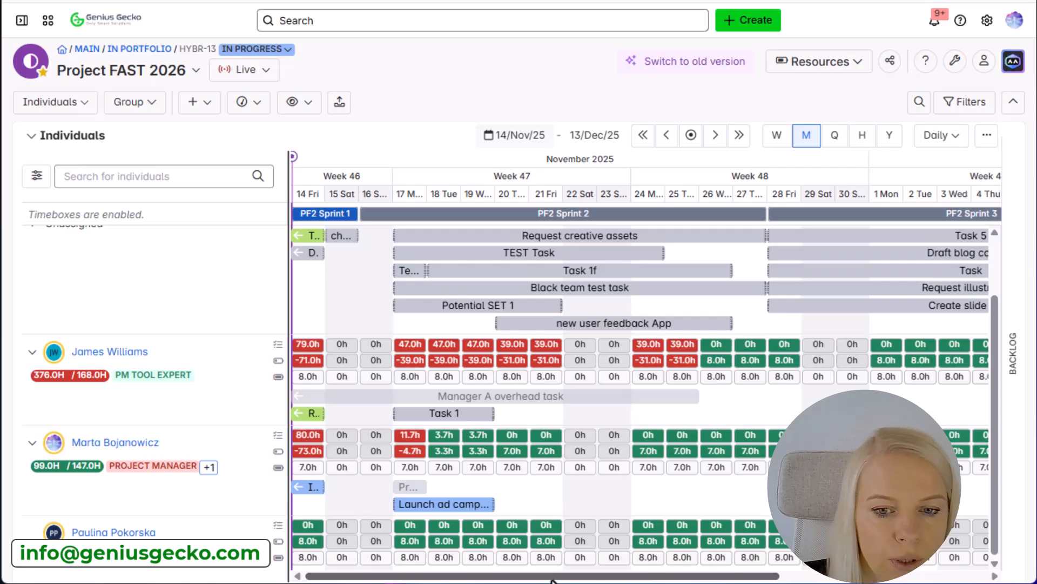
drag(614, 324, 605, 561)
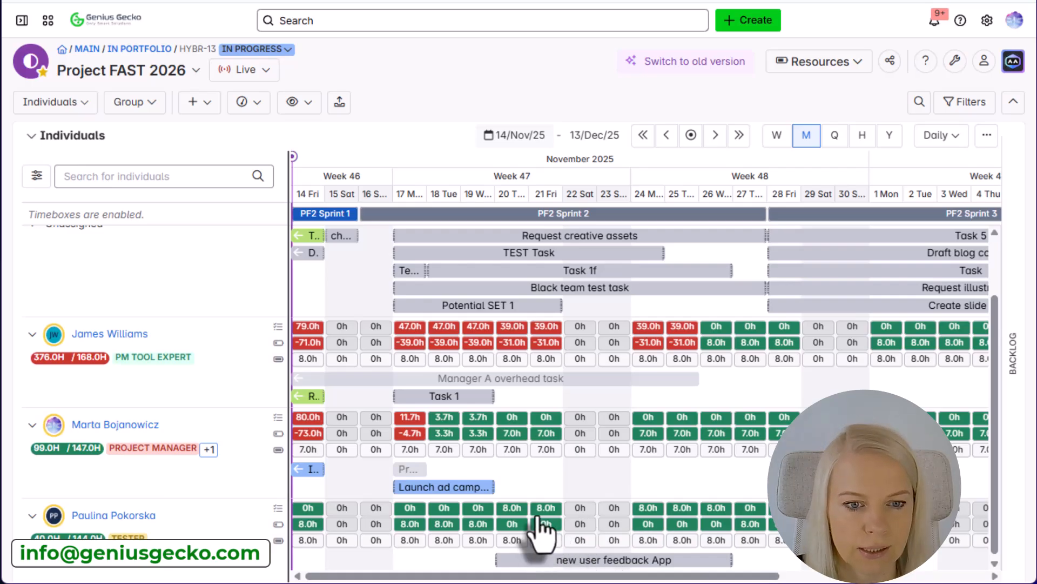
Inspect the tester's capacity details for 01/Dec/25 and 03/Dec/25 in the resource workload.
scroll(621, 257, right, 5)
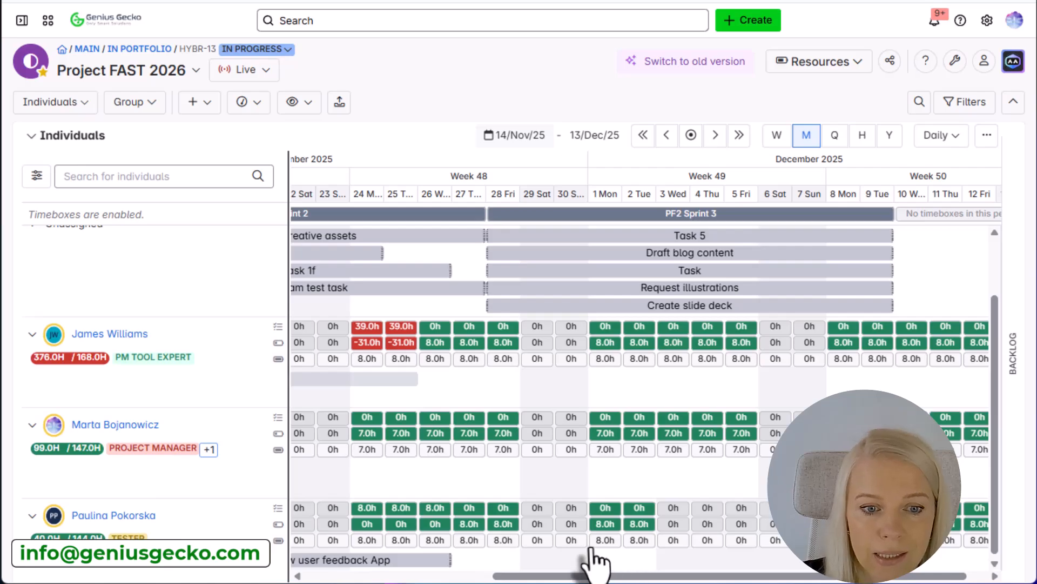
click(605, 540)
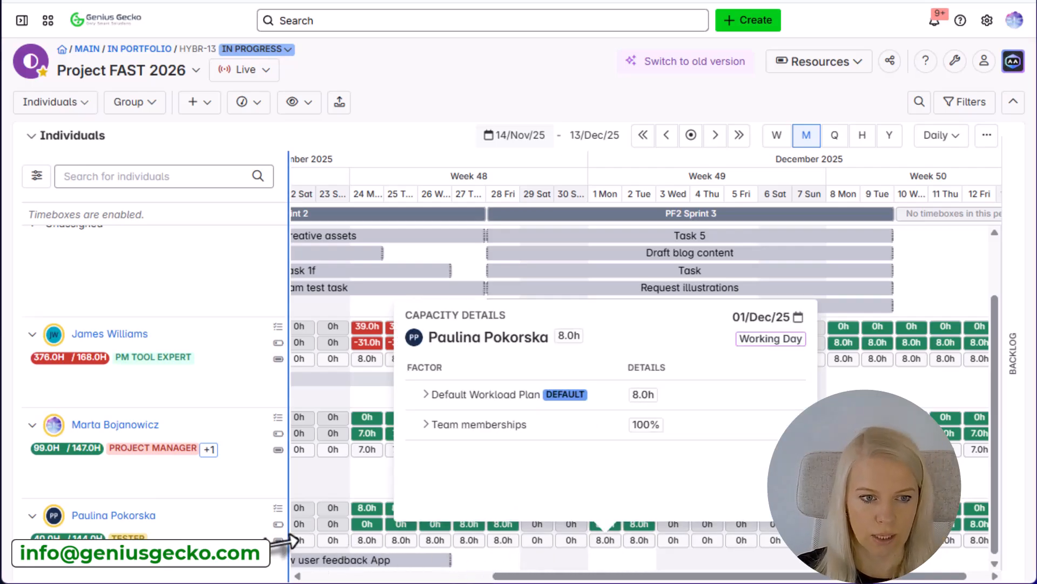
mouse_move(275, 542)
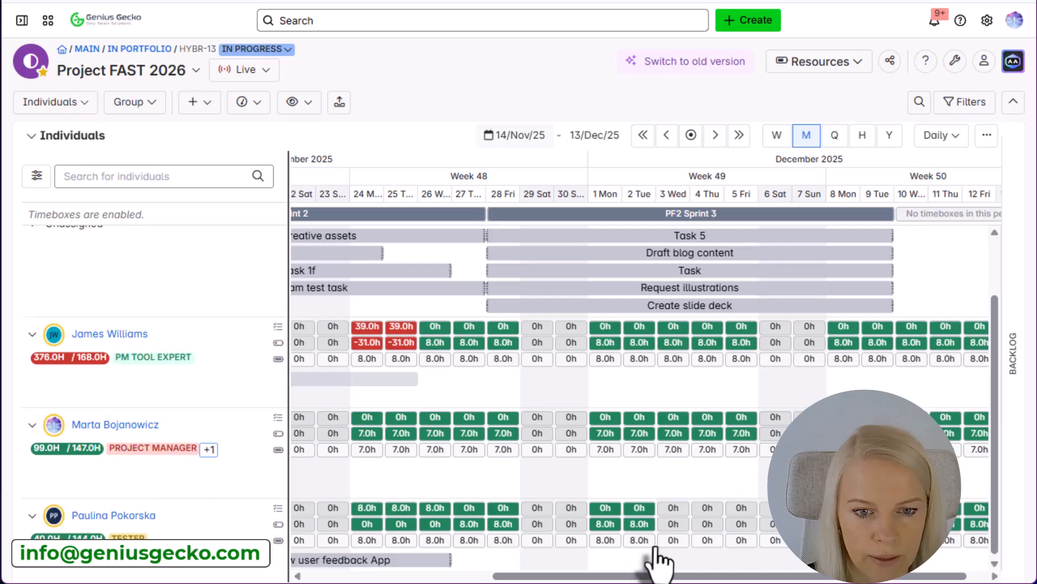
mouse_move(671, 543)
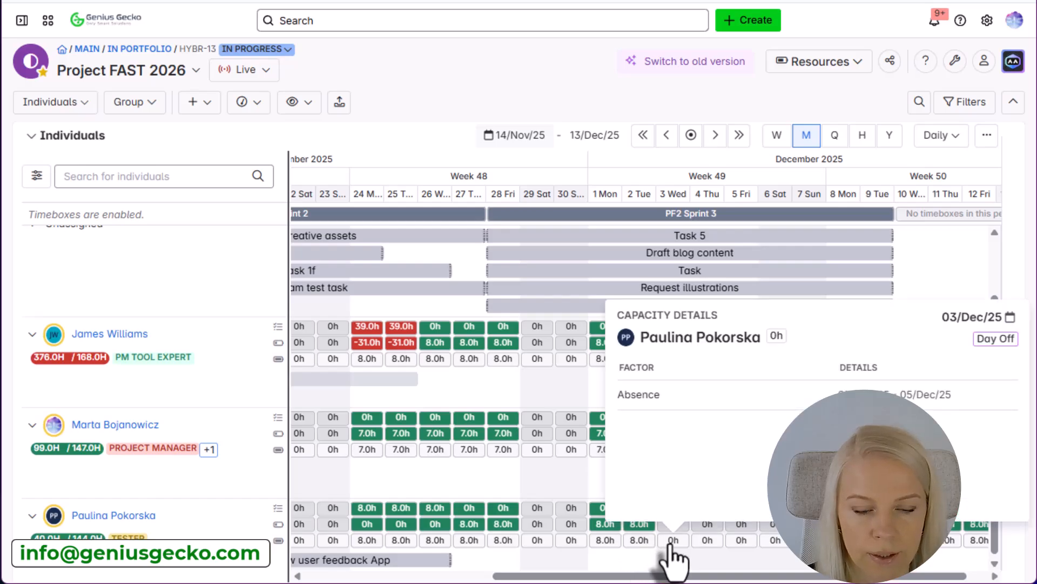